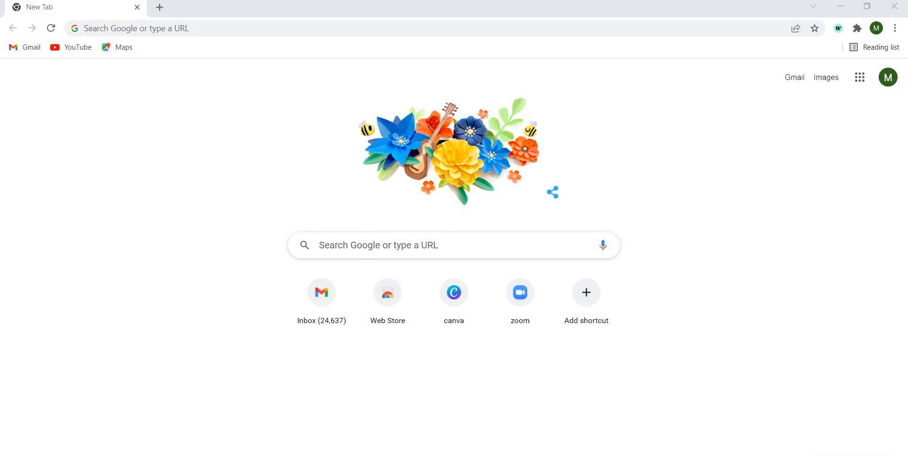
Search Google for "Miro" and open the Miro website from the first result
left_click(397, 245)
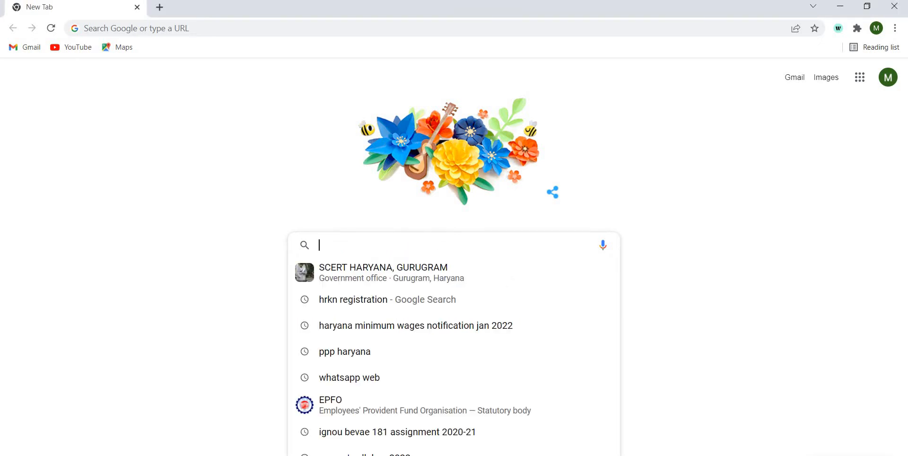
type("Miro")
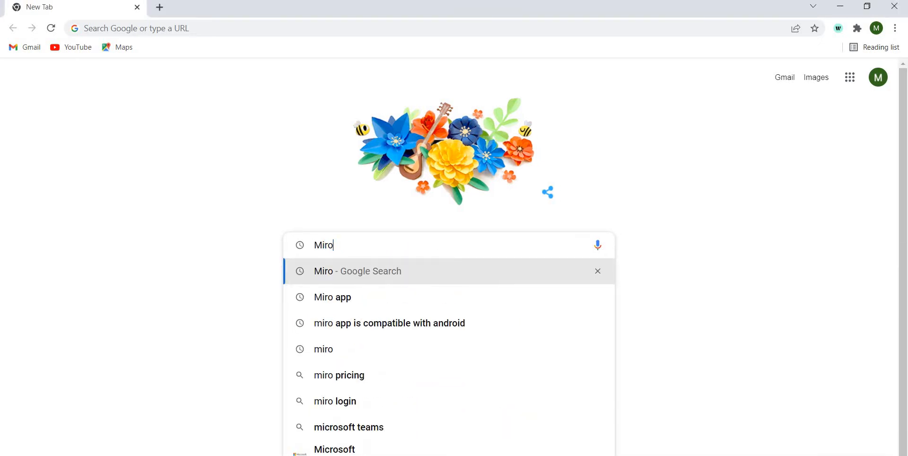
key("Return")
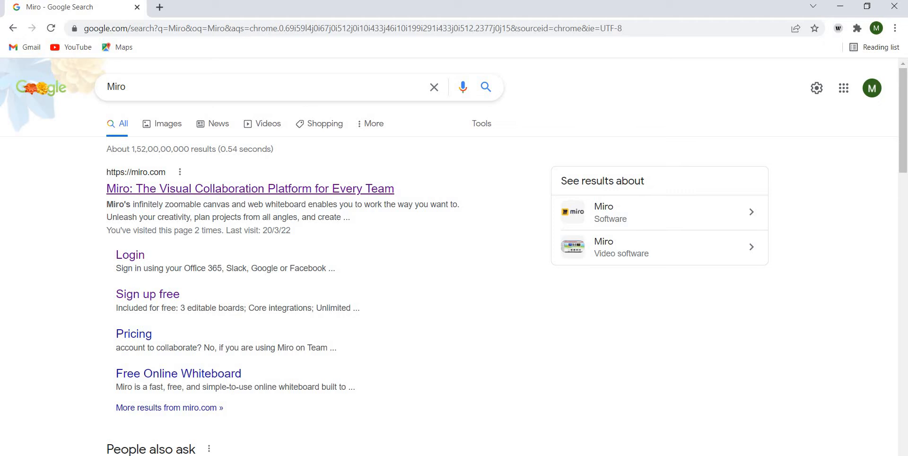
left_click(250, 189)
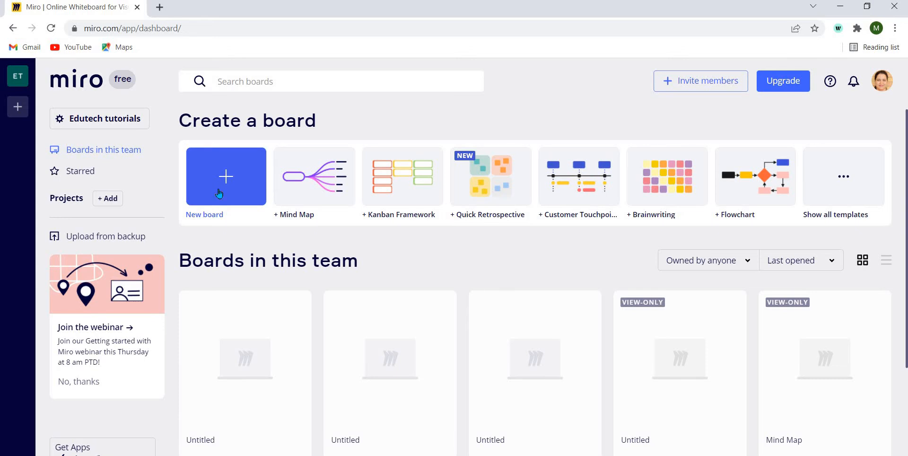
Create a new blank shared board in the team without using a template
left_click(243, 179)
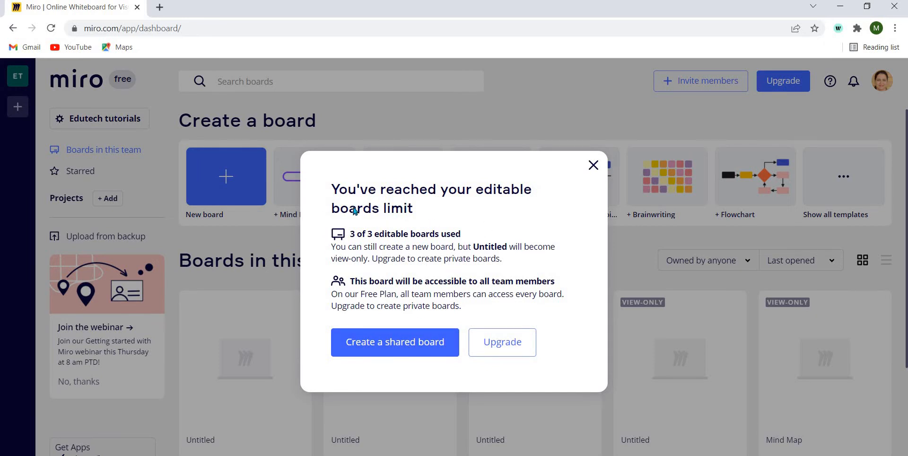
left_click(406, 341)
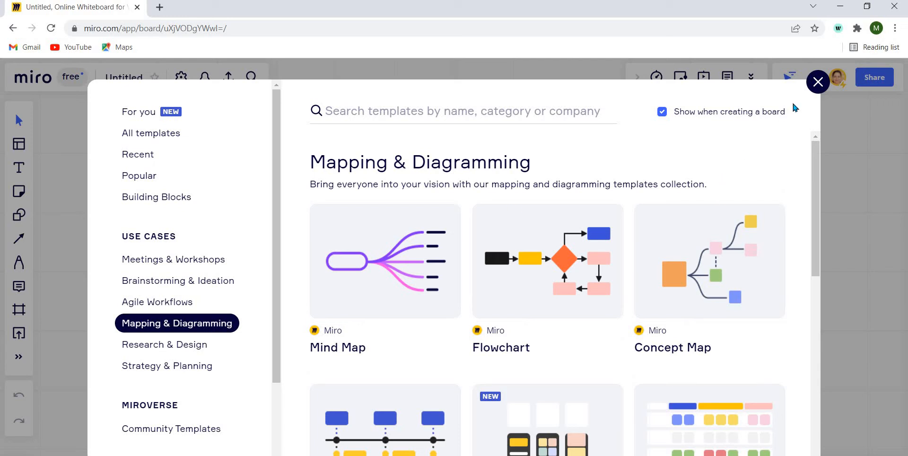
left_click(818, 83)
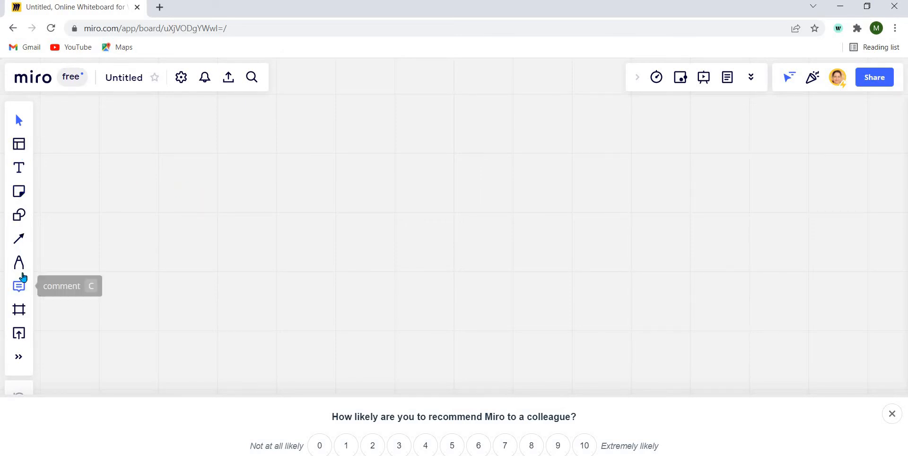
Draw three rough freehand ovals side by side across the board with the black pen
left_click(21, 266)
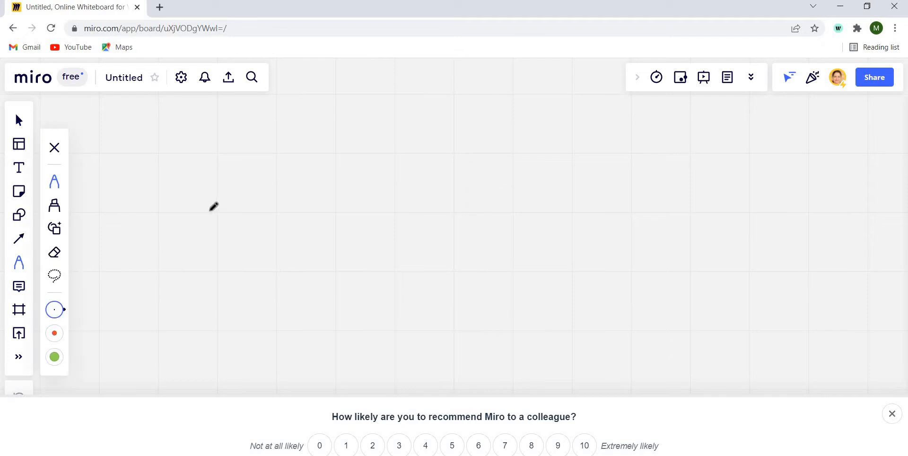
mouse_move(208, 208)
left_mouse_down()
mouse_move(250, 180)
mouse_move(280, 201)
left_mouse_up()
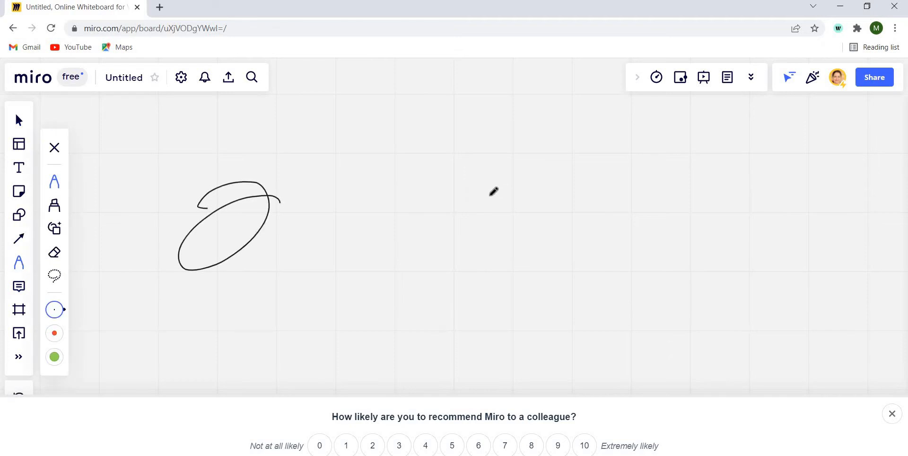
left_click_drag(485, 190, 526, 184)
left_click_drag(736, 192, 736, 166)
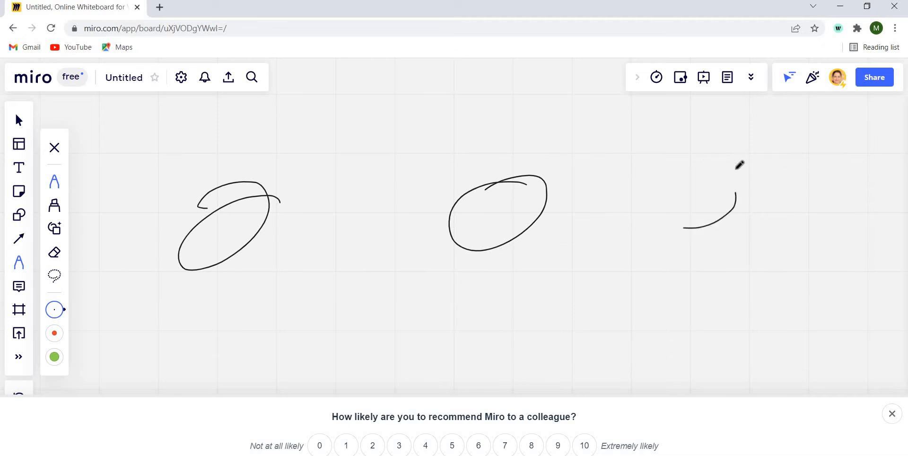
Recolour the leftmost freehand oval amber and delete it from the board
scroll(739, 164, "right", 10)
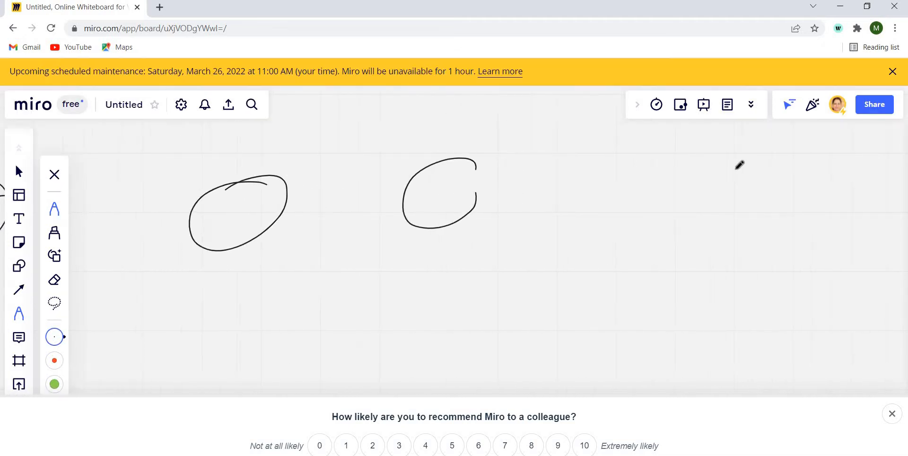
scroll(739, 164, "right", 10)
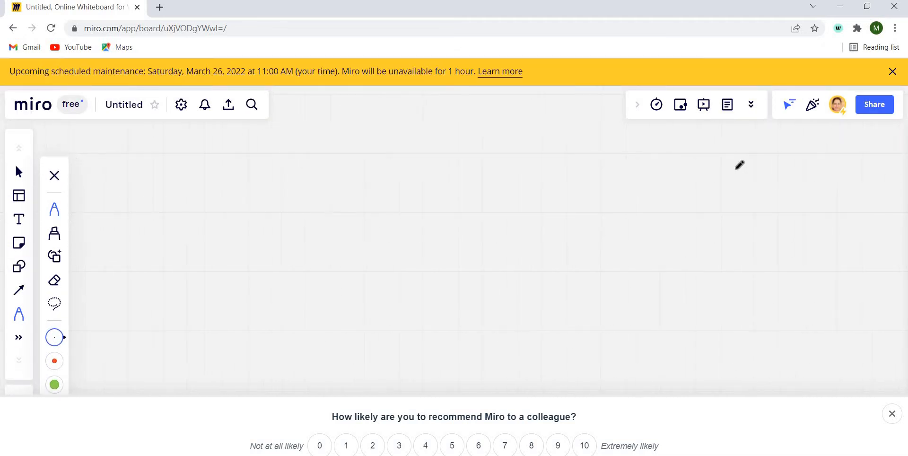
scroll(739, 164, "left", 10)
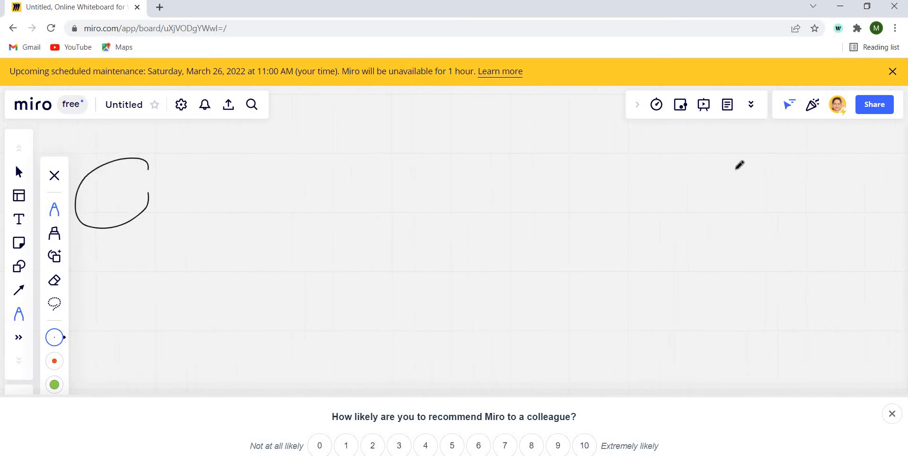
scroll(739, 165, "left", 5)
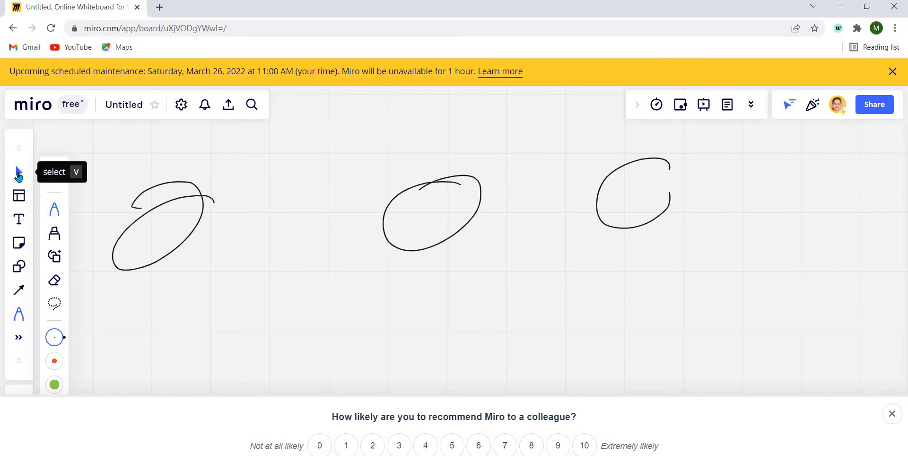
left_click(19, 174)
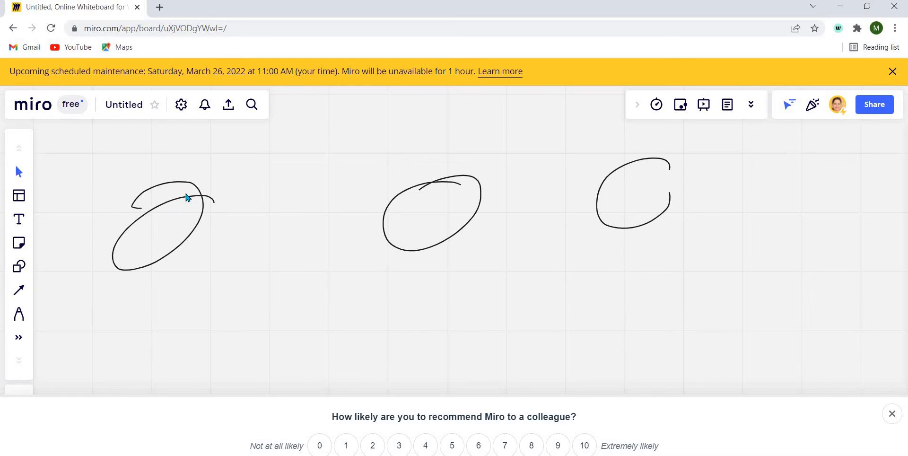
double_click(186, 194)
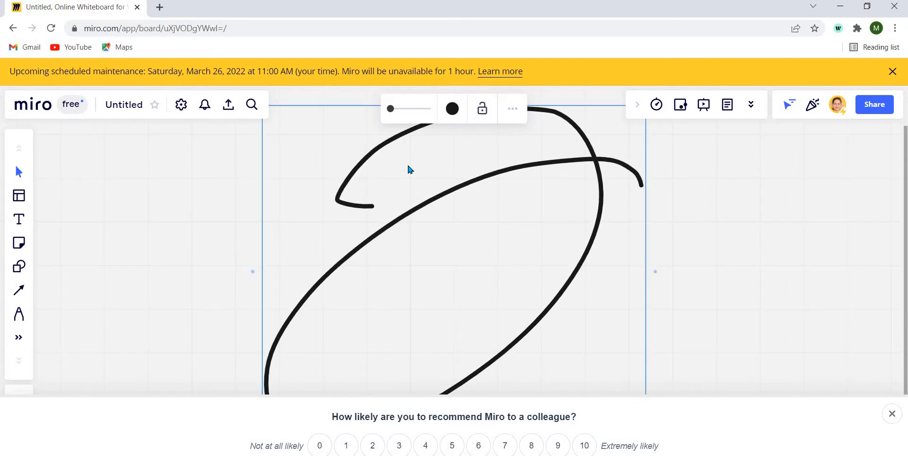
left_click(454, 110)
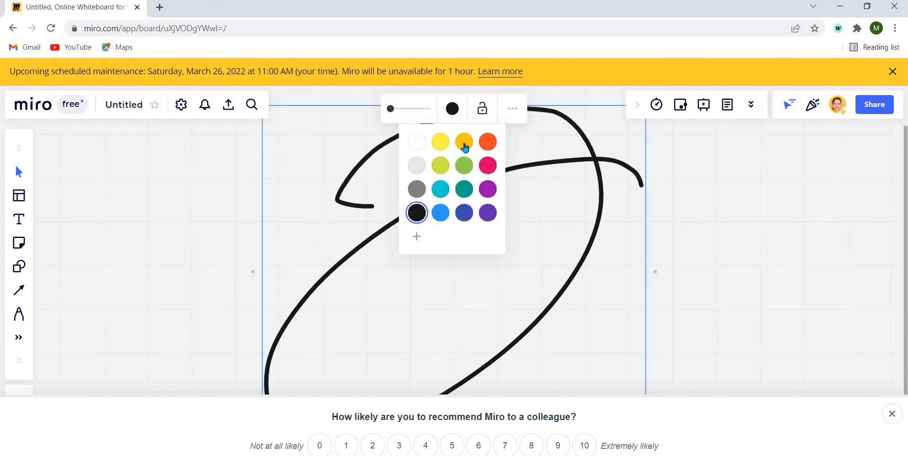
left_click(465, 143)
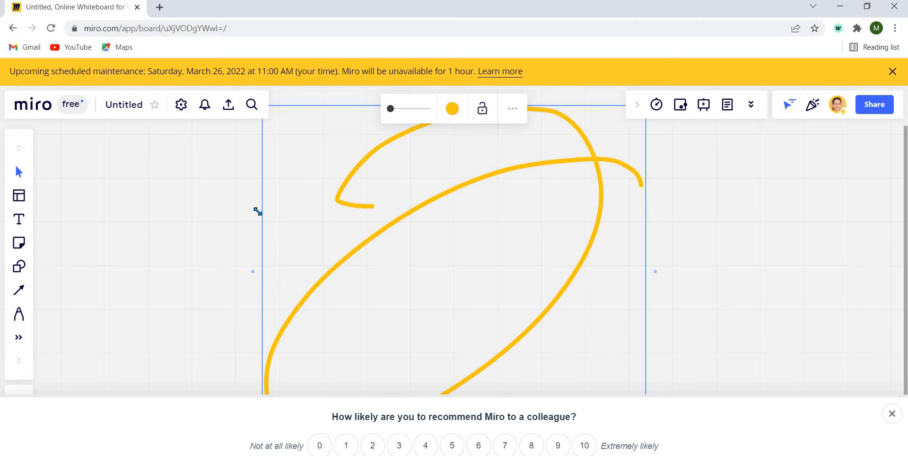
key("Delete")
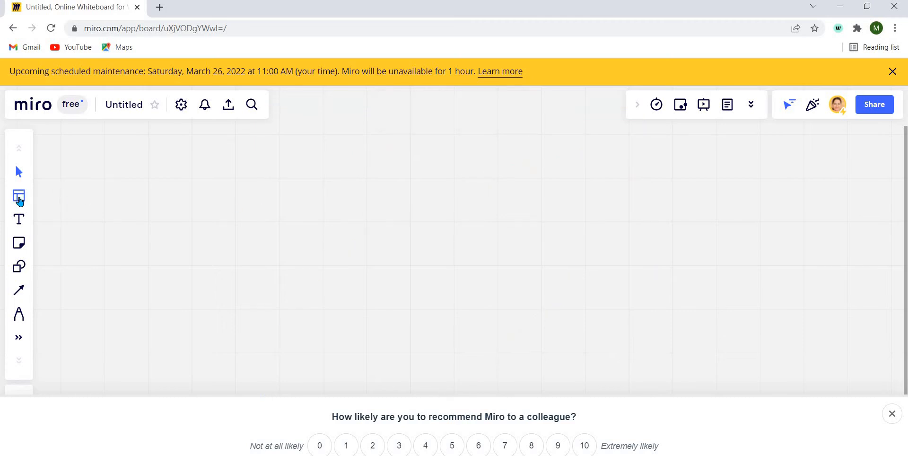
left_click(20, 201)
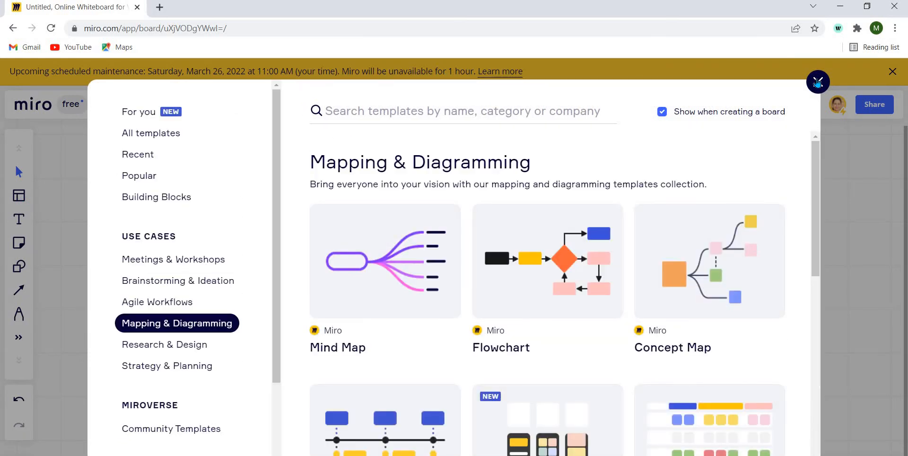
left_click(817, 82)
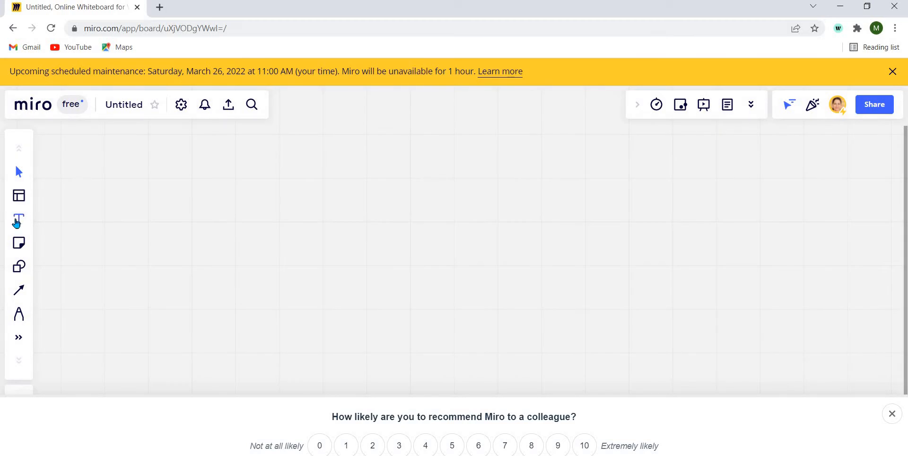
left_click(17, 222)
left_click(252, 209)
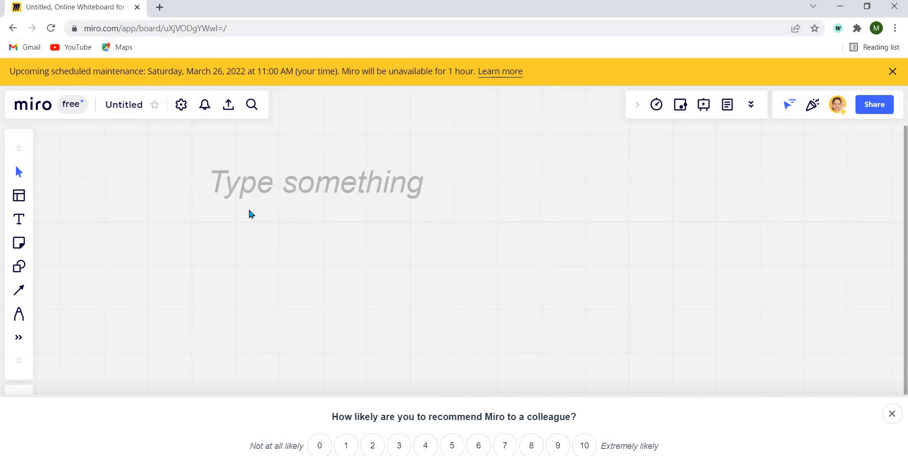
left_click_drag(251, 212, 268, 215)
Add a text box containing a person's first name to the empty area of the board
left_click(19, 219)
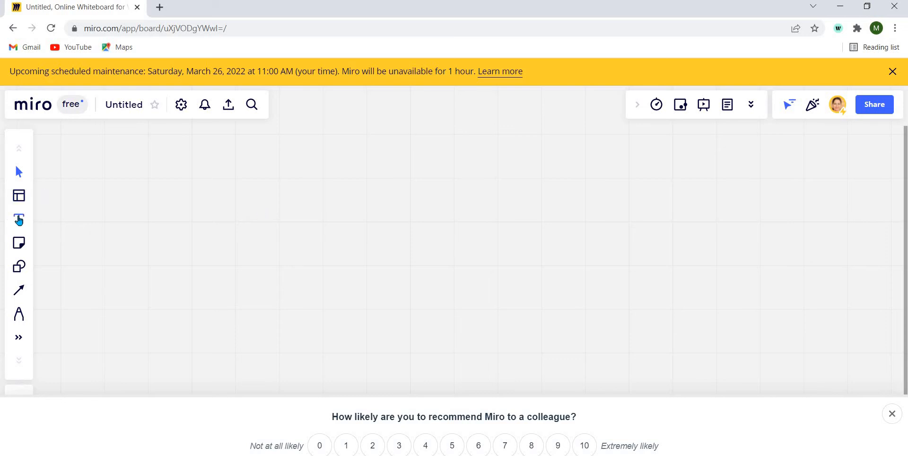
left_click(229, 222)
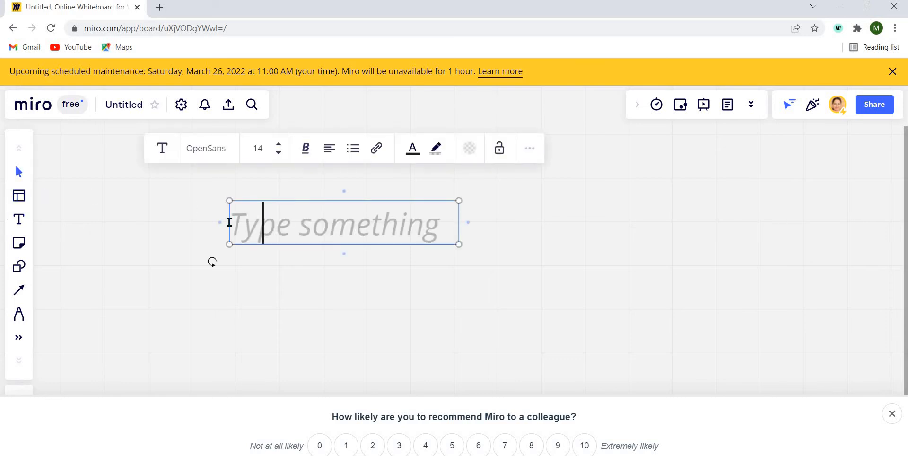
type("kavit")
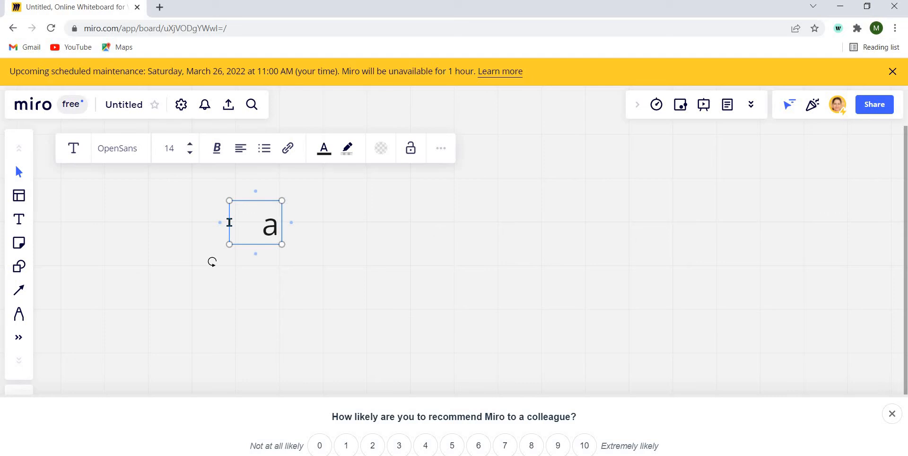
type("a")
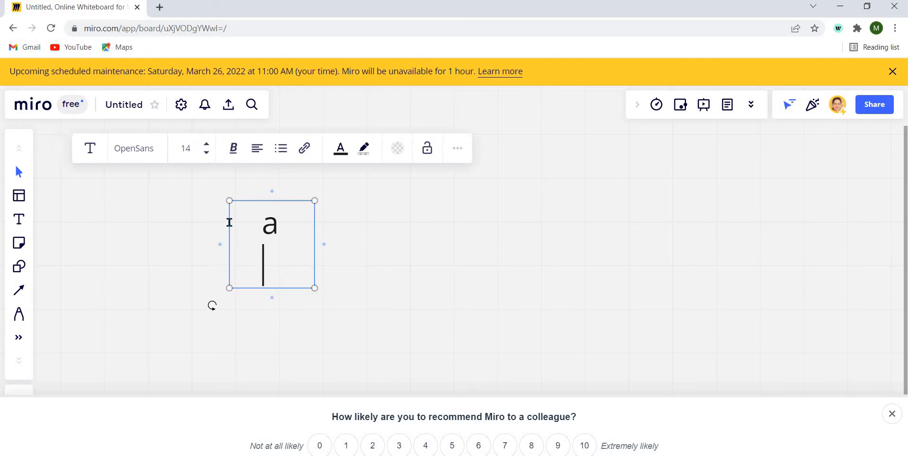
left_click(382, 248)
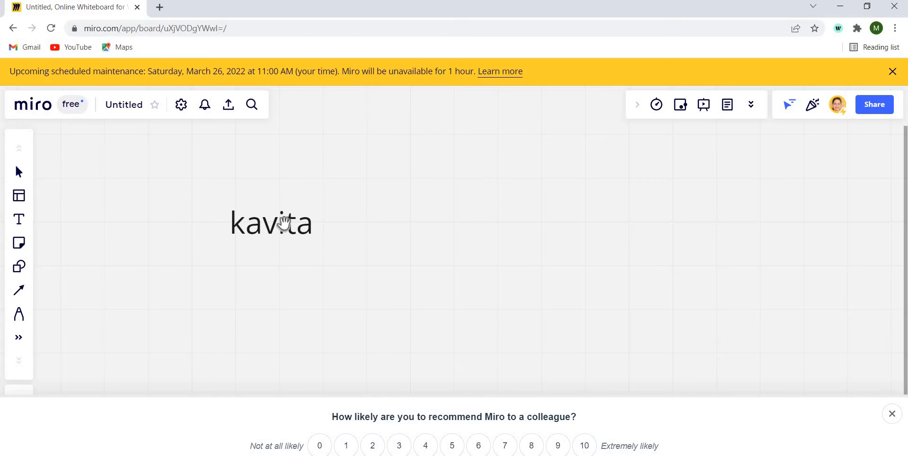
Colour the first two letters of the name text amber
left_click(284, 225)
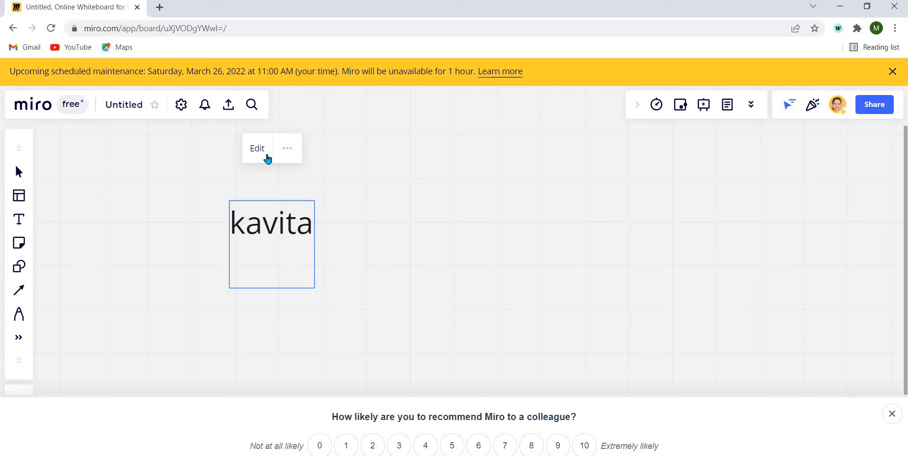
left_click(259, 152)
type("k")
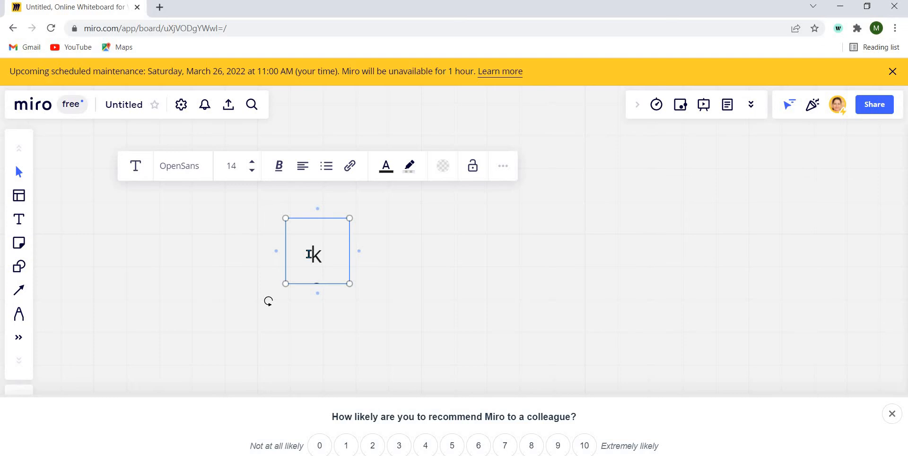
left_click_drag(308, 254, 416, 263)
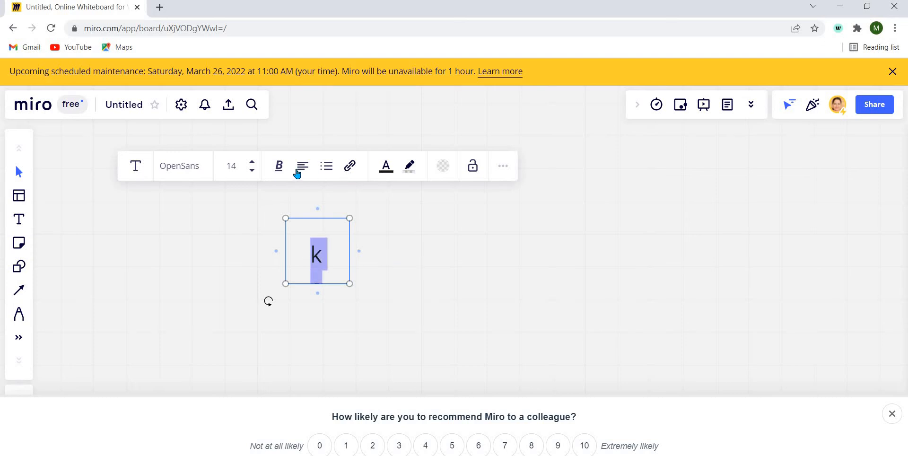
left_click(387, 168)
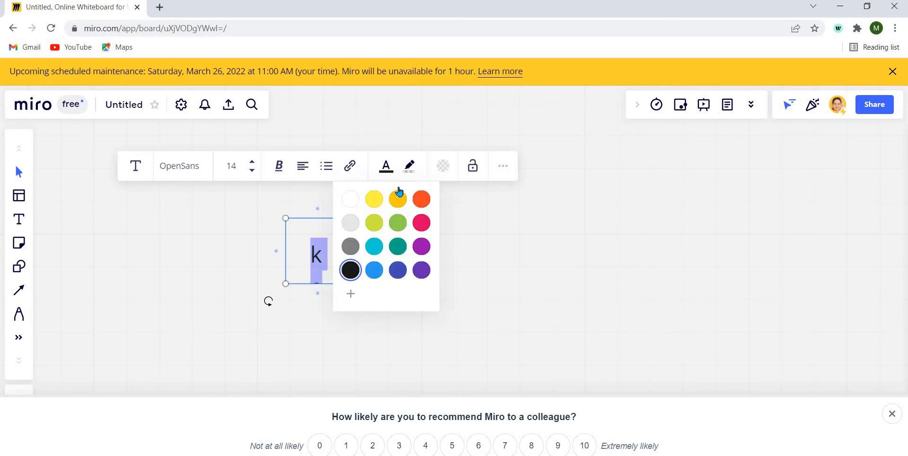
left_click(397, 197)
left_click(429, 259)
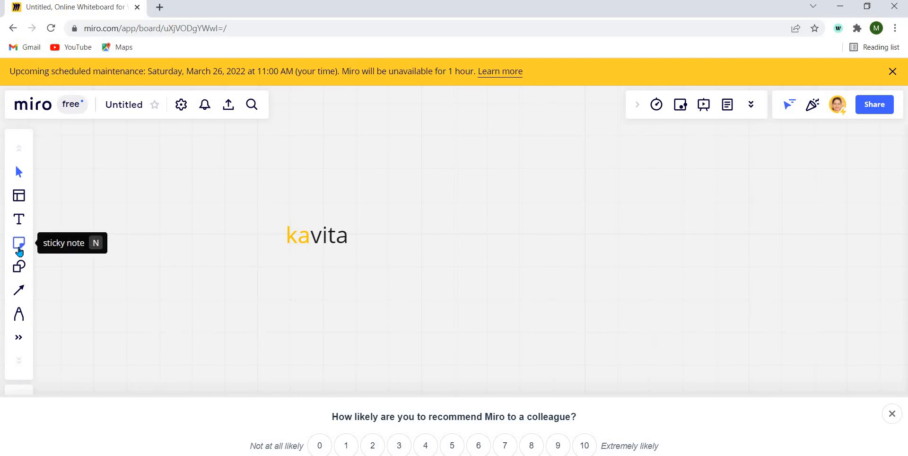
Place a coral-red sticky note on the board beside the name text, on its left
left_click(19, 250)
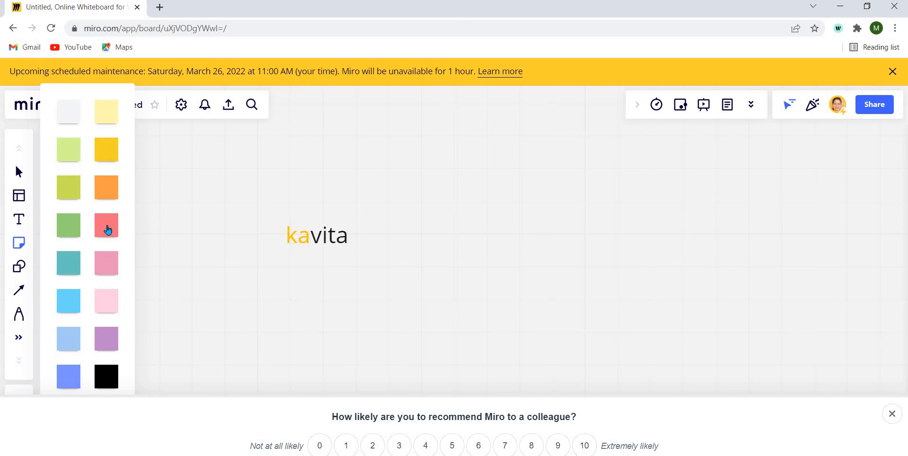
left_click(106, 229)
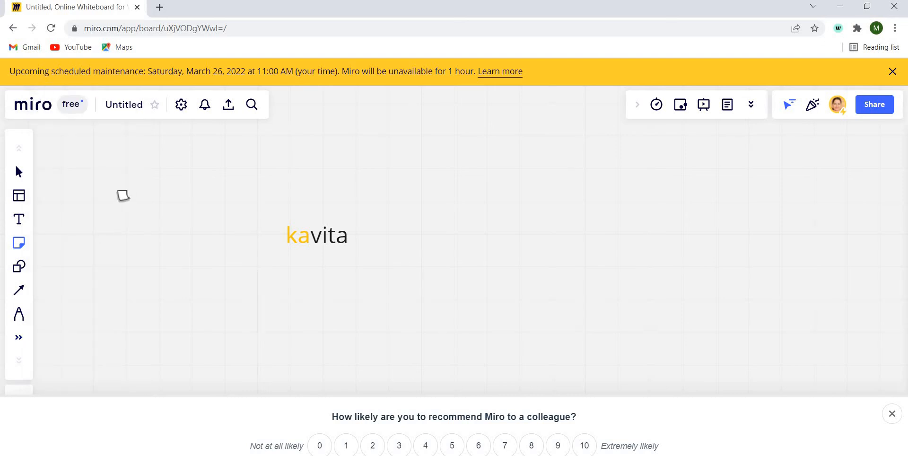
left_click(127, 205)
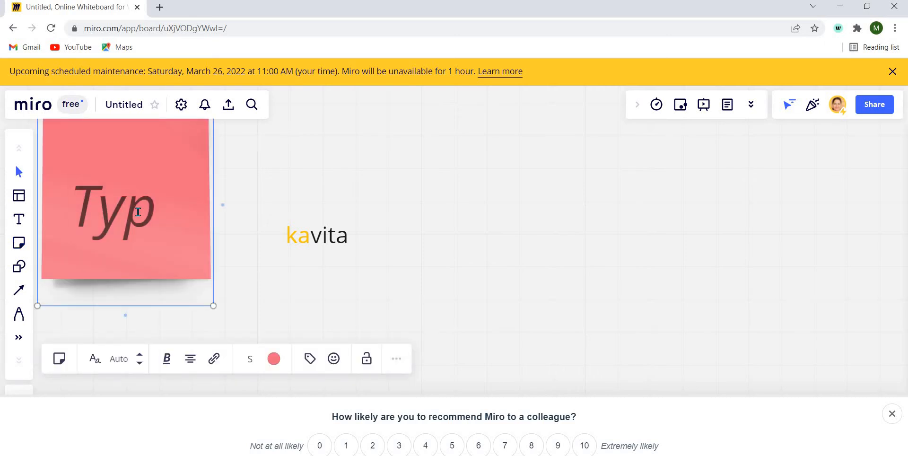
Label the coral-red sticky note "Type 1" and finish editing its text
type("T")
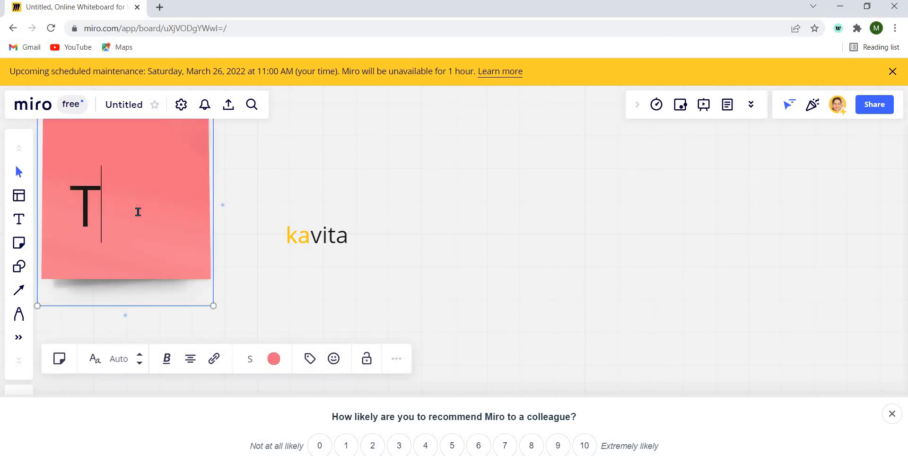
type("ype 1")
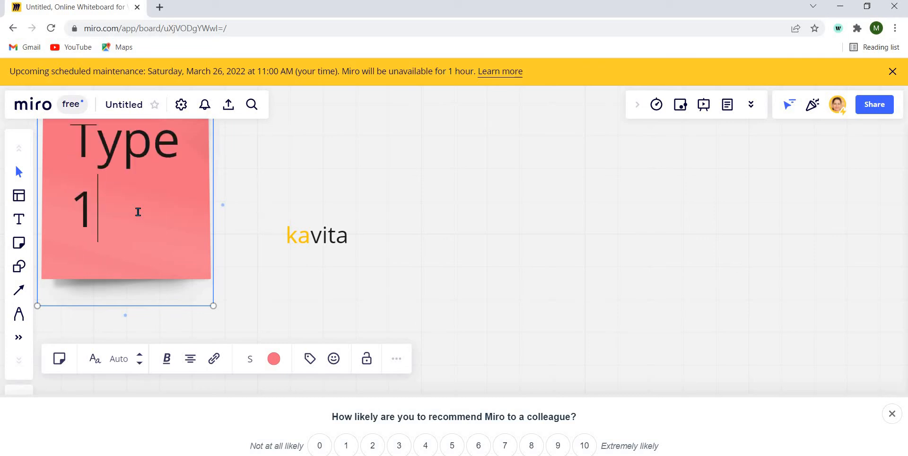
left_click(410, 198)
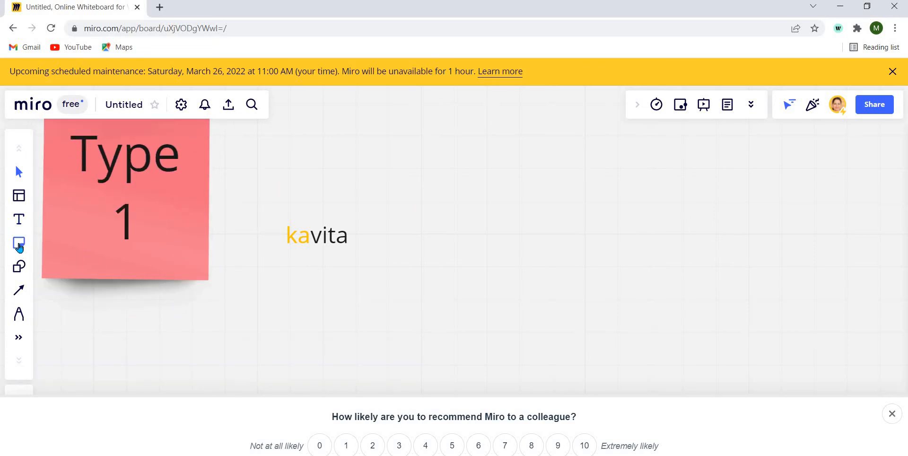
Add a teal sticky note reading "Type 2" to the right of the red note, partly over the name text
left_click(19, 243)
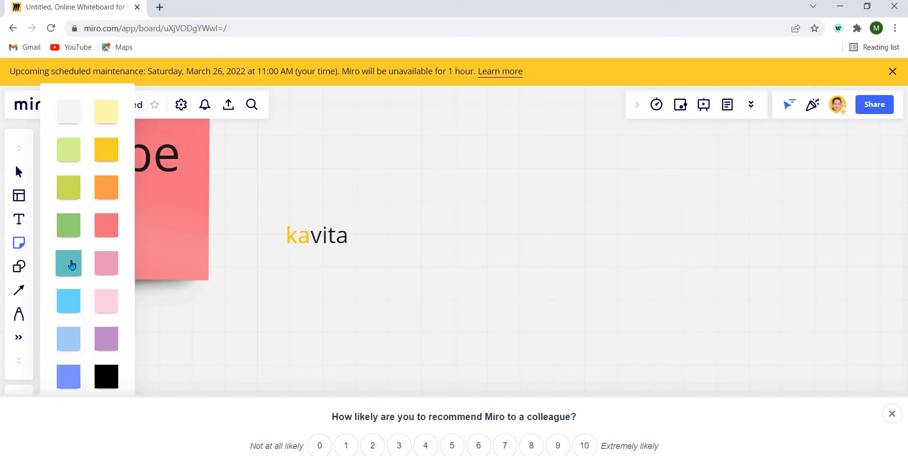
left_click(69, 262)
left_click(406, 179)
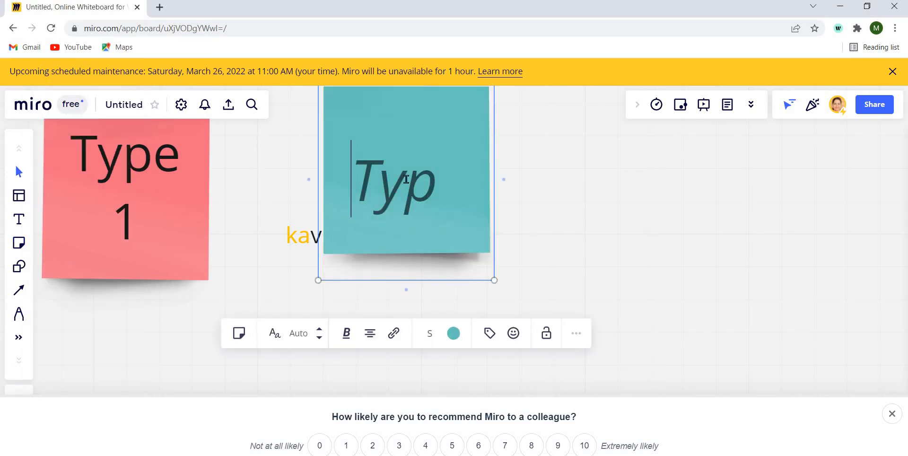
type("Ty")
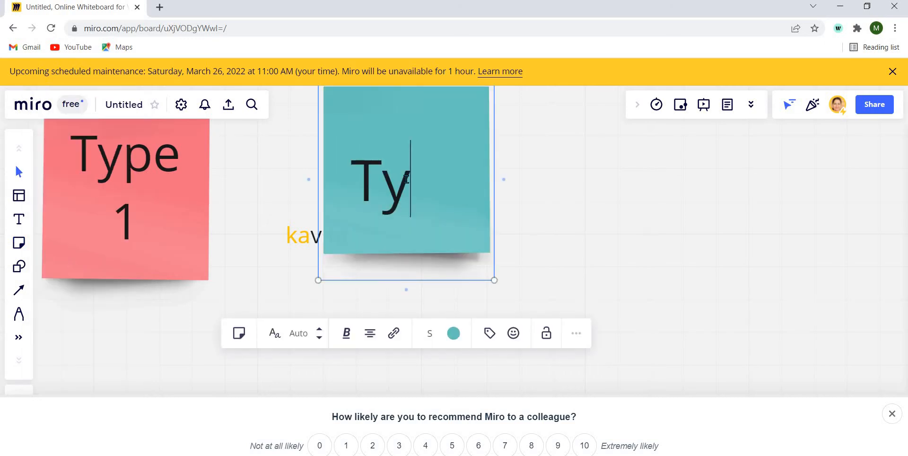
type("pe 2")
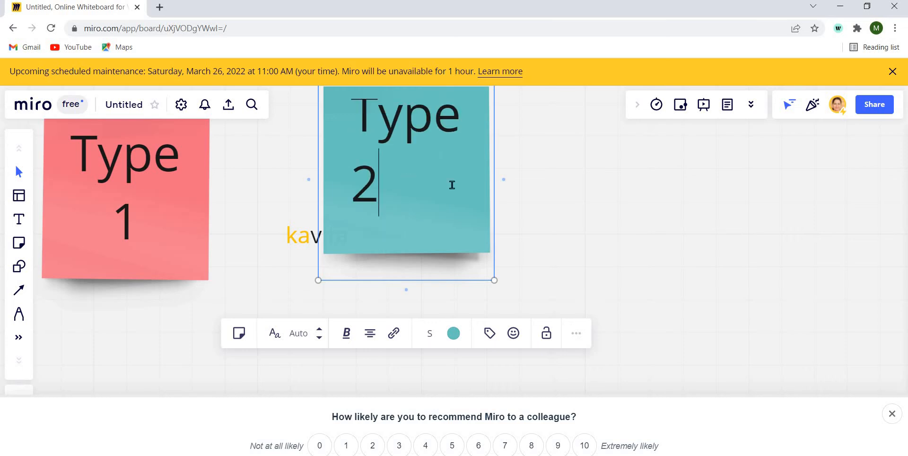
left_click(530, 227)
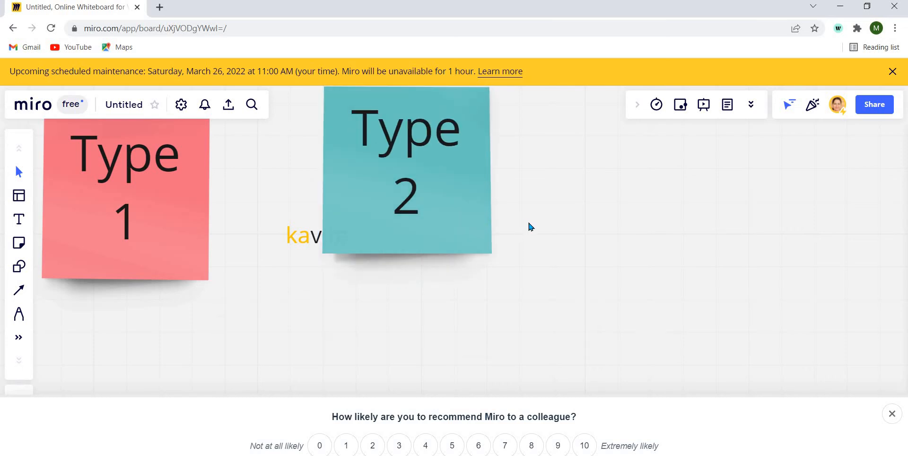